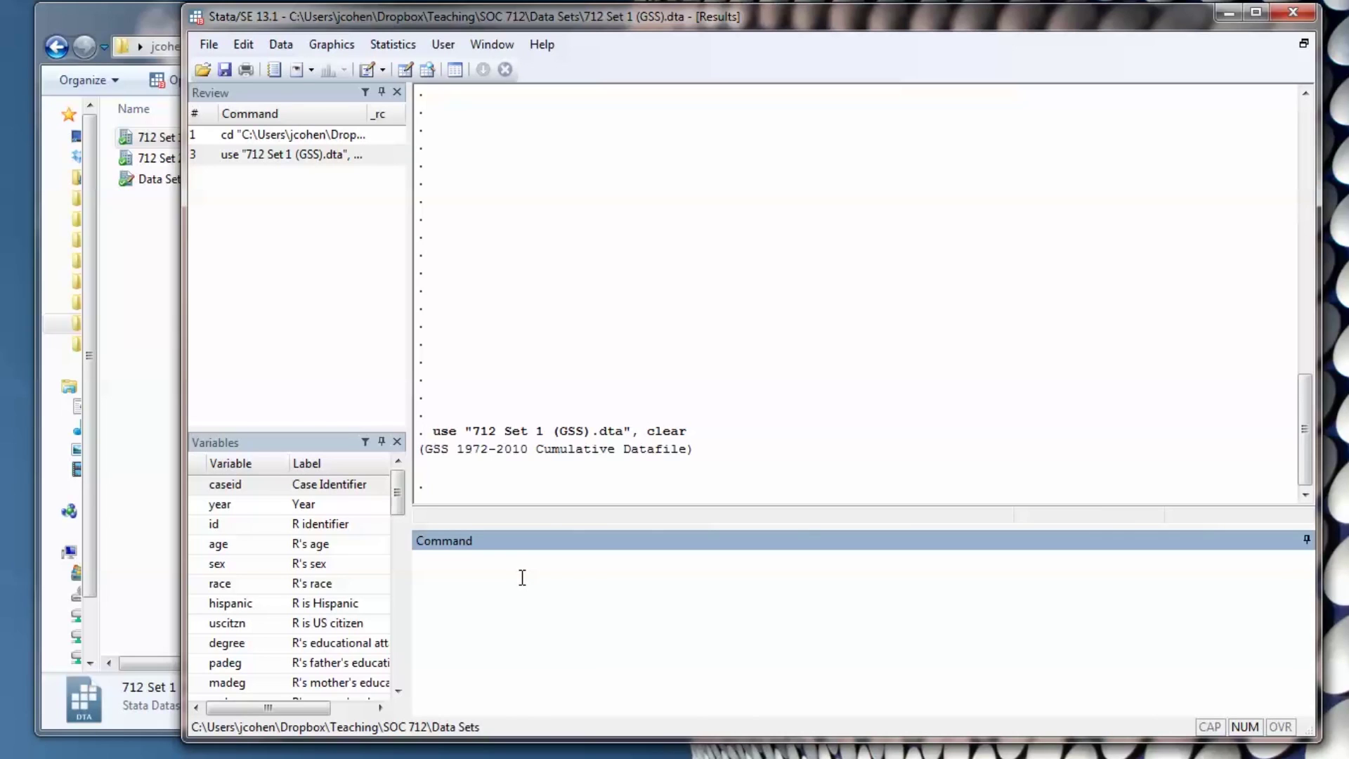
Step: Start a text log appending to My Log File.txt and tabulate sex
text(log using "M)
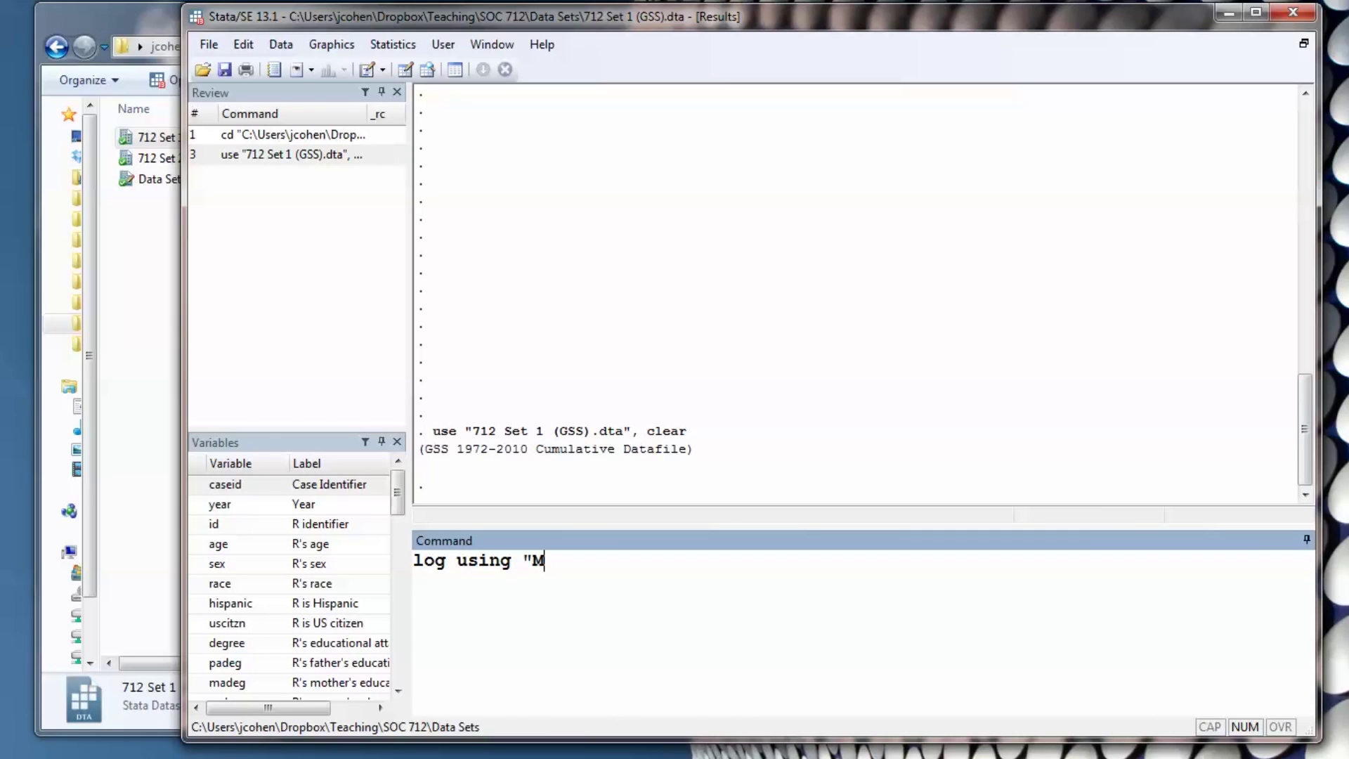
text(y Log File.)
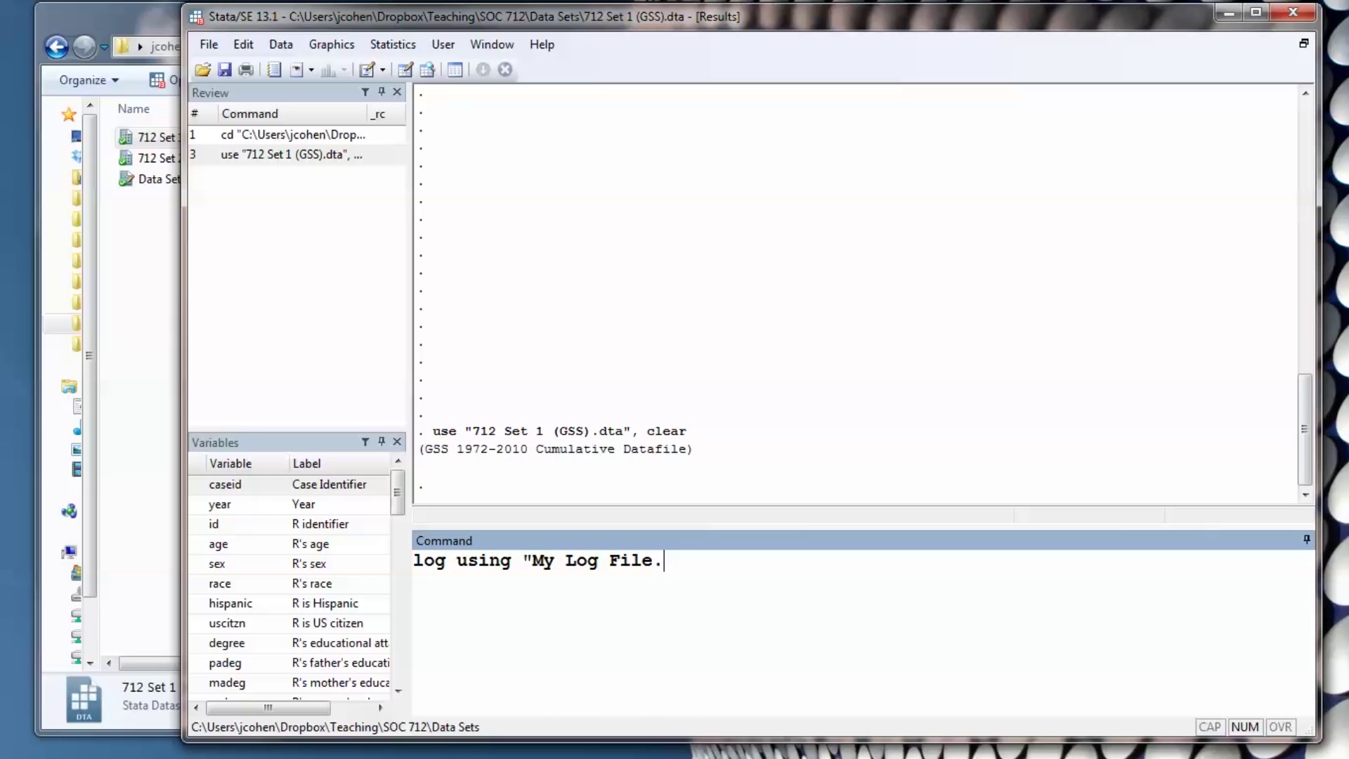
text(txt", text)
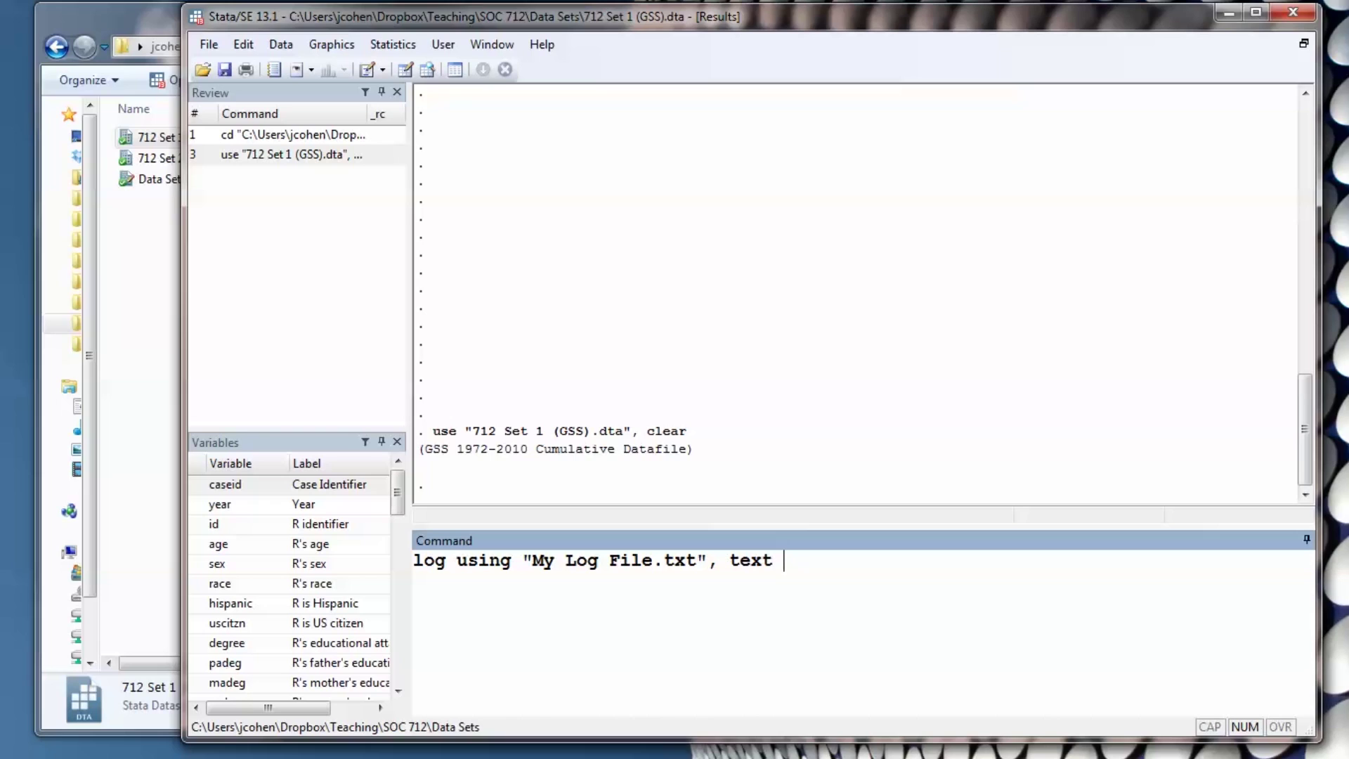
text( append)
key(Return)
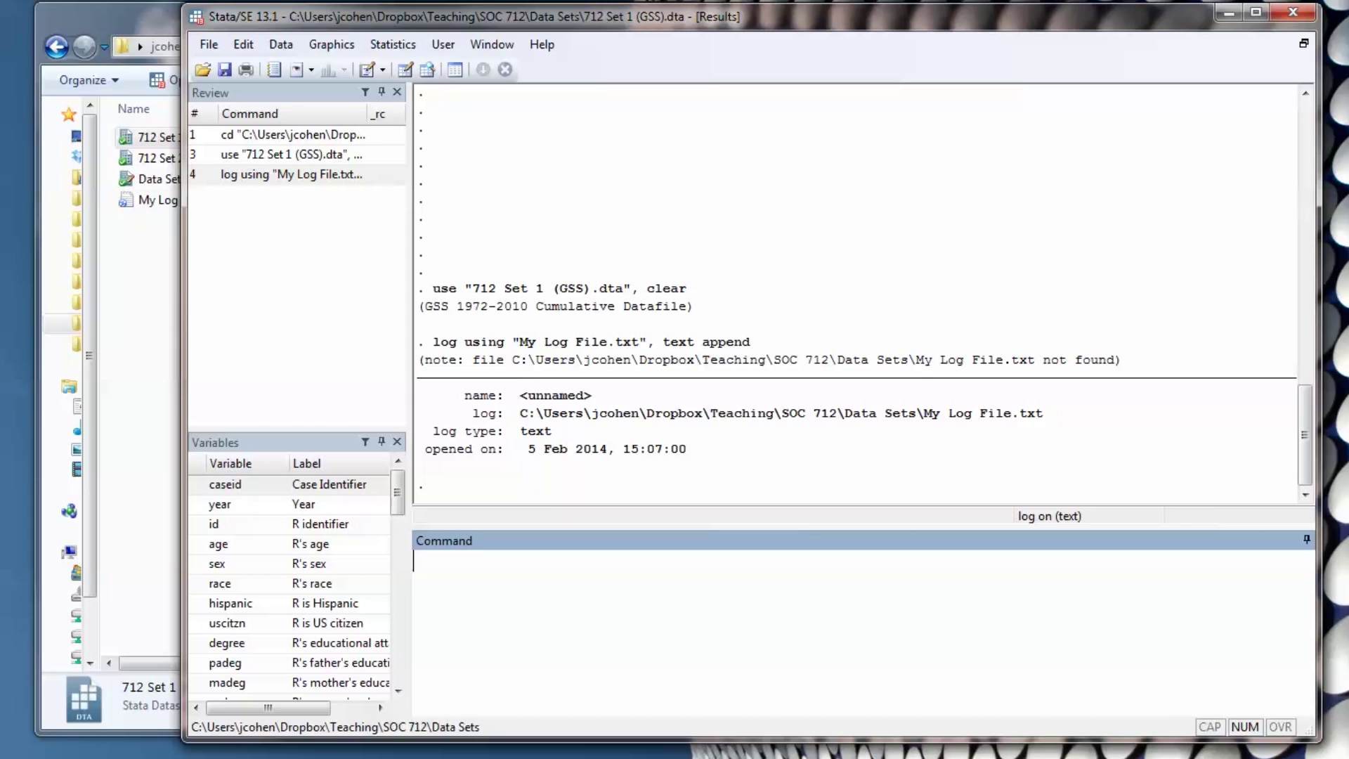
text(sum)
key(BackSpace)
key(BackSpace)
key(BackSpace)
text(tab sex)
key(Return)
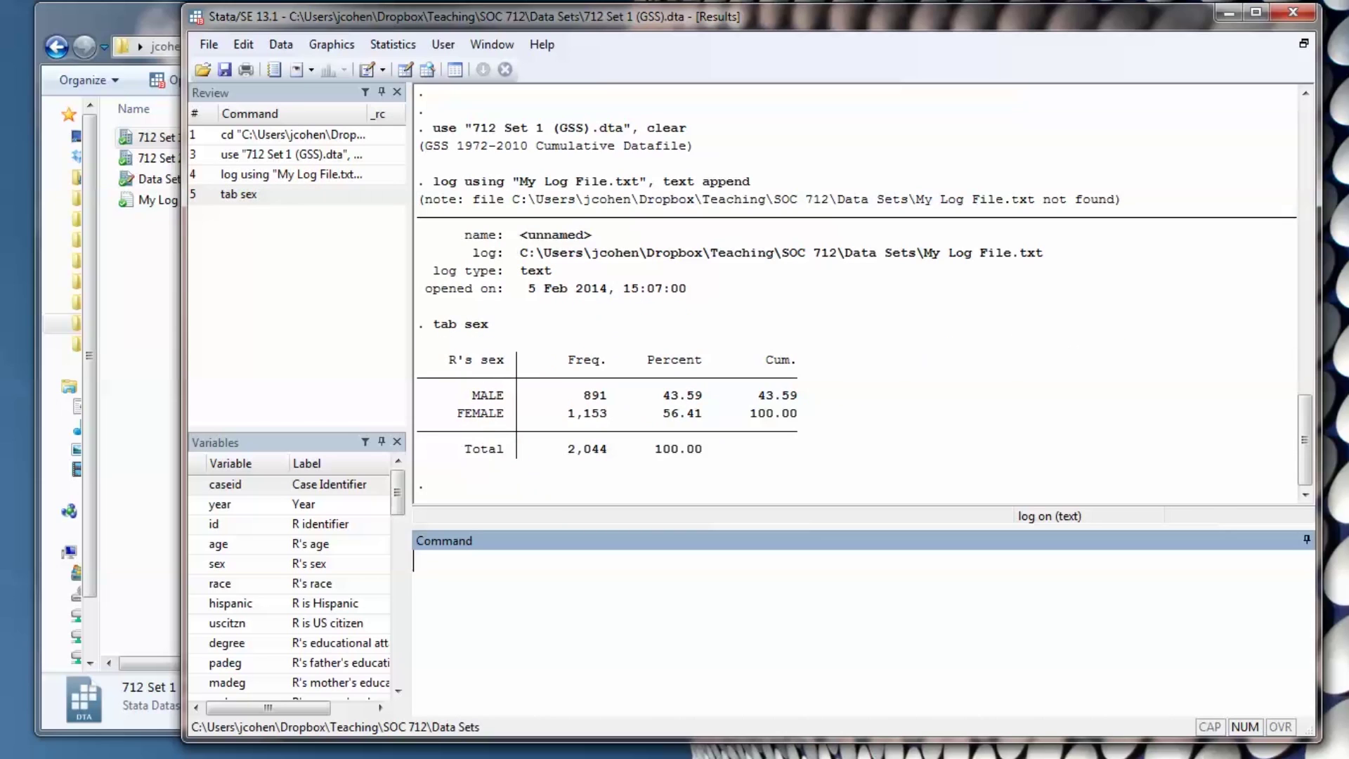
Step: Tabulate degree, then close the log
text(tab degree)
key(Return)
text(log close)
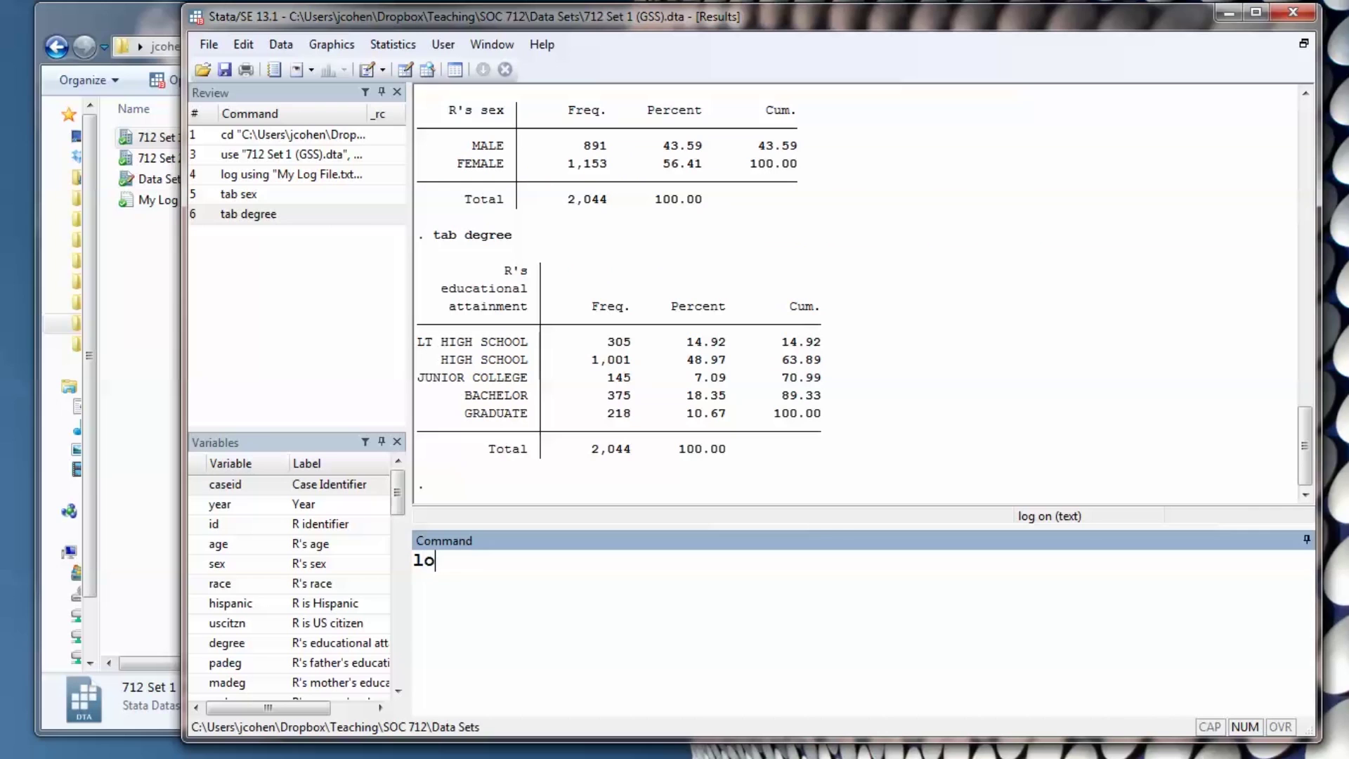
key(Return)
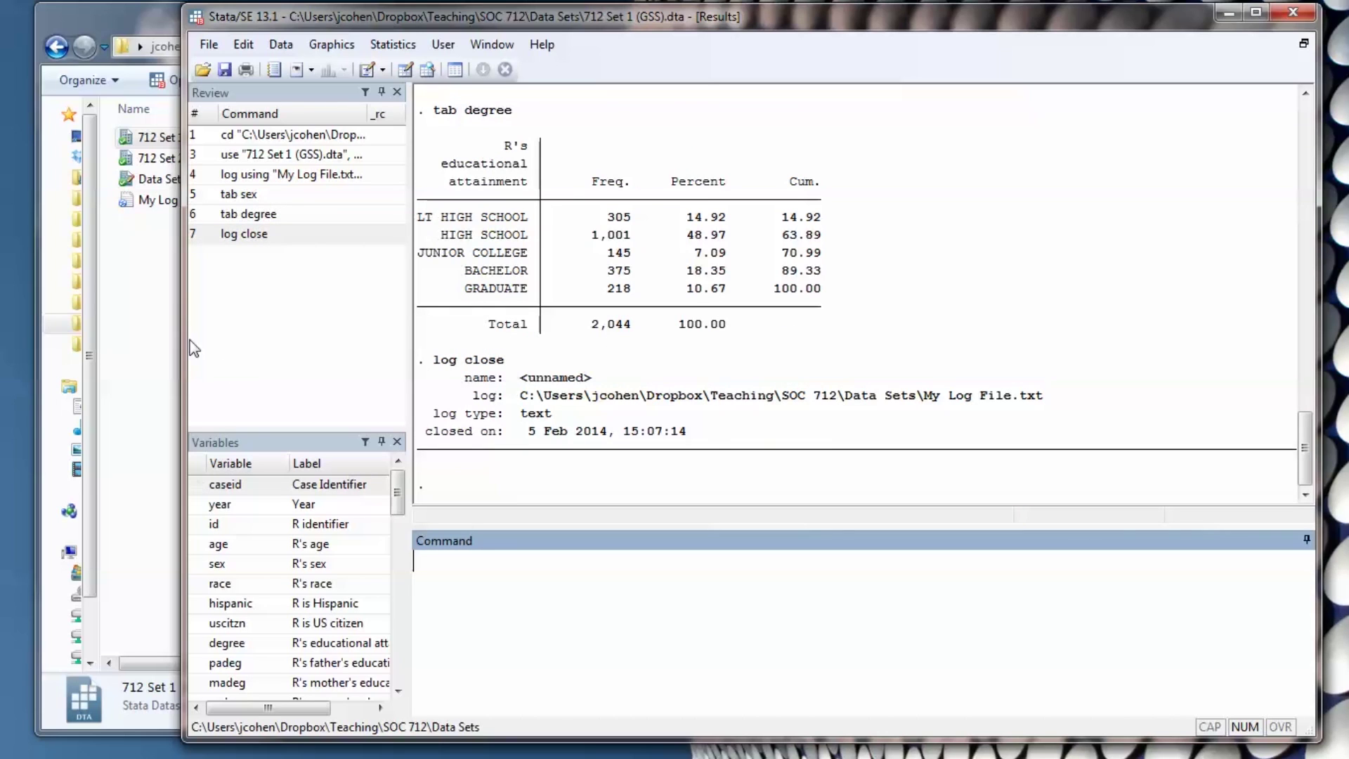
click(176, 239)
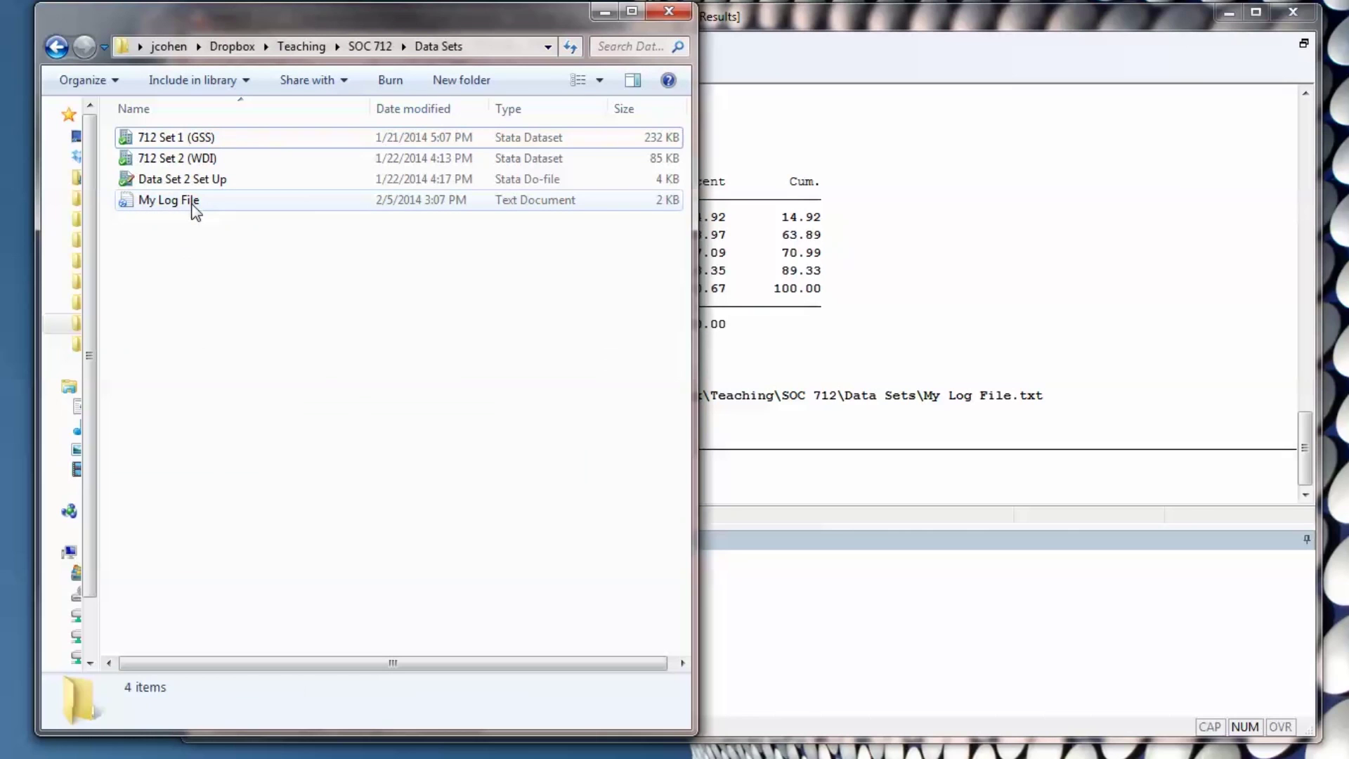
click(194, 205)
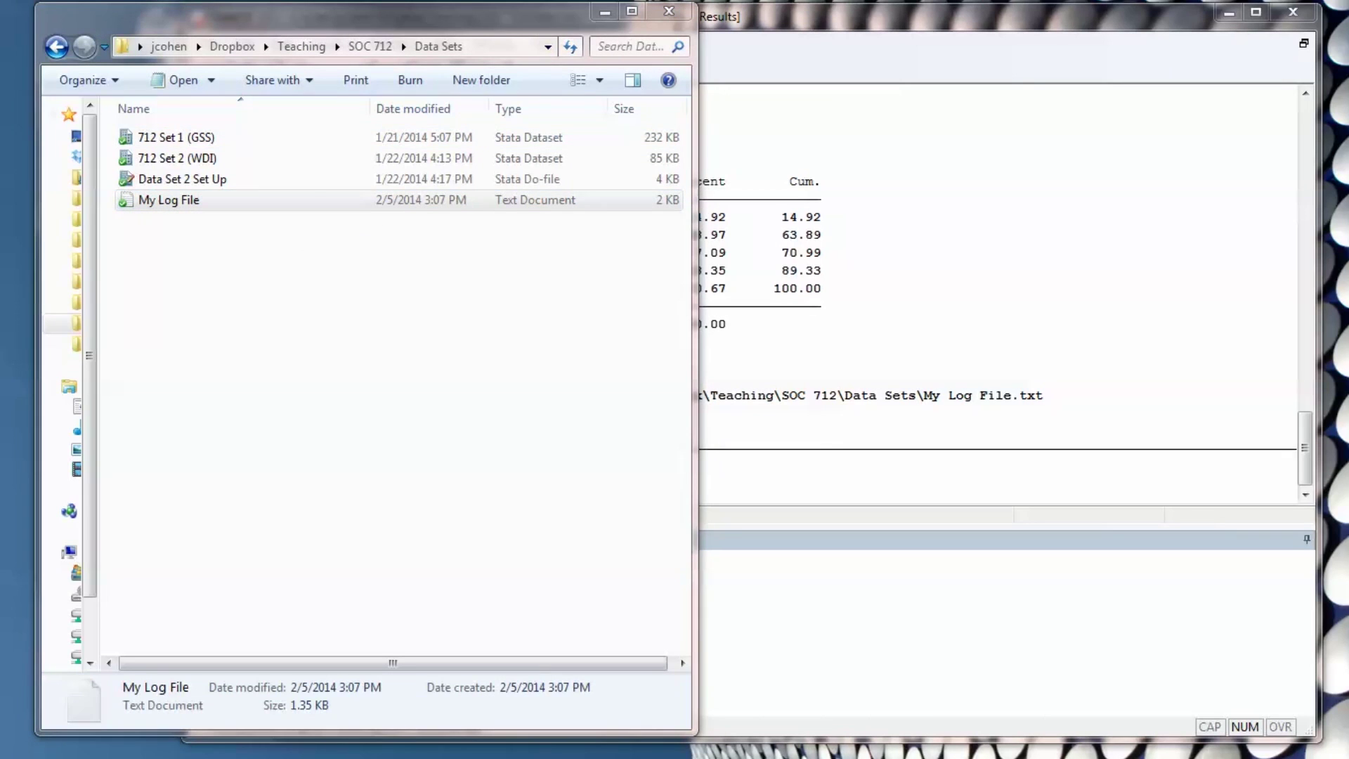
key(Return)
drag(671, 167, 978, 69)
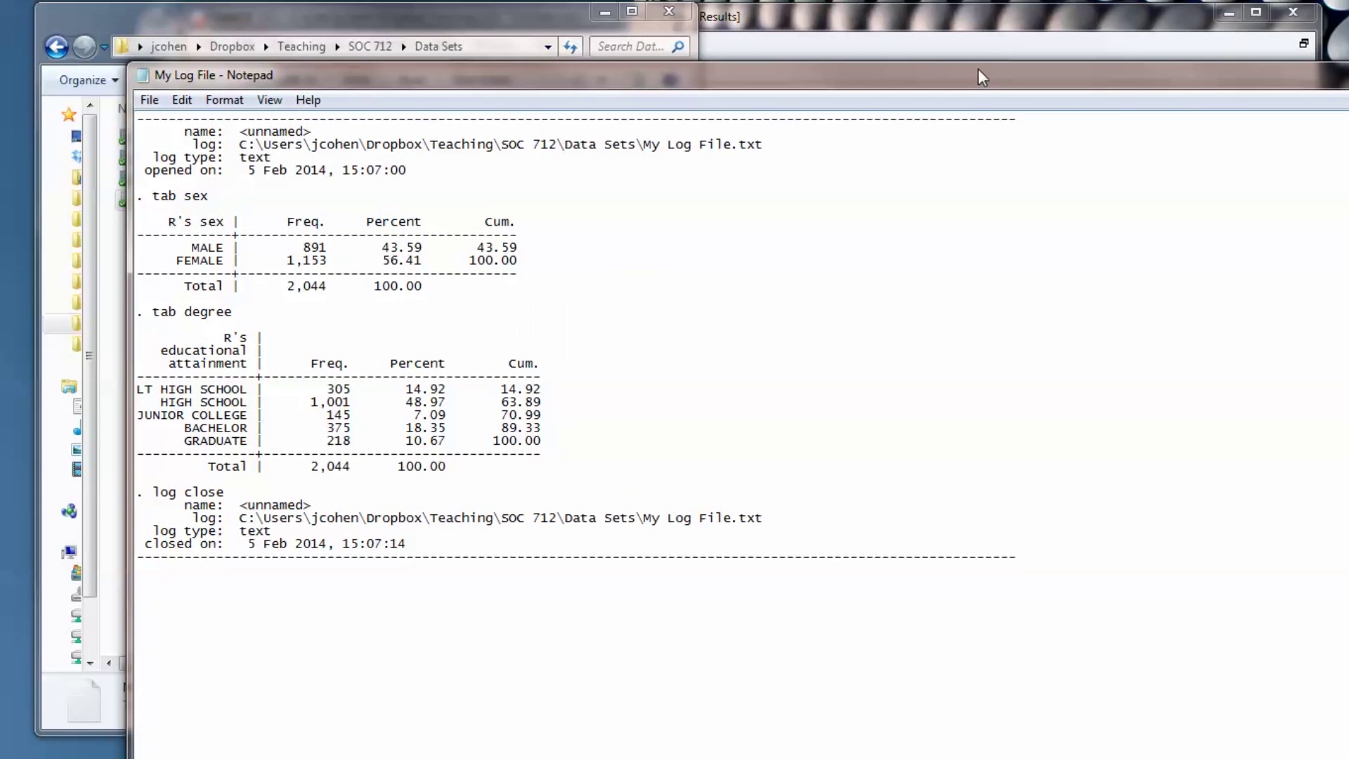
key(alt+F4)
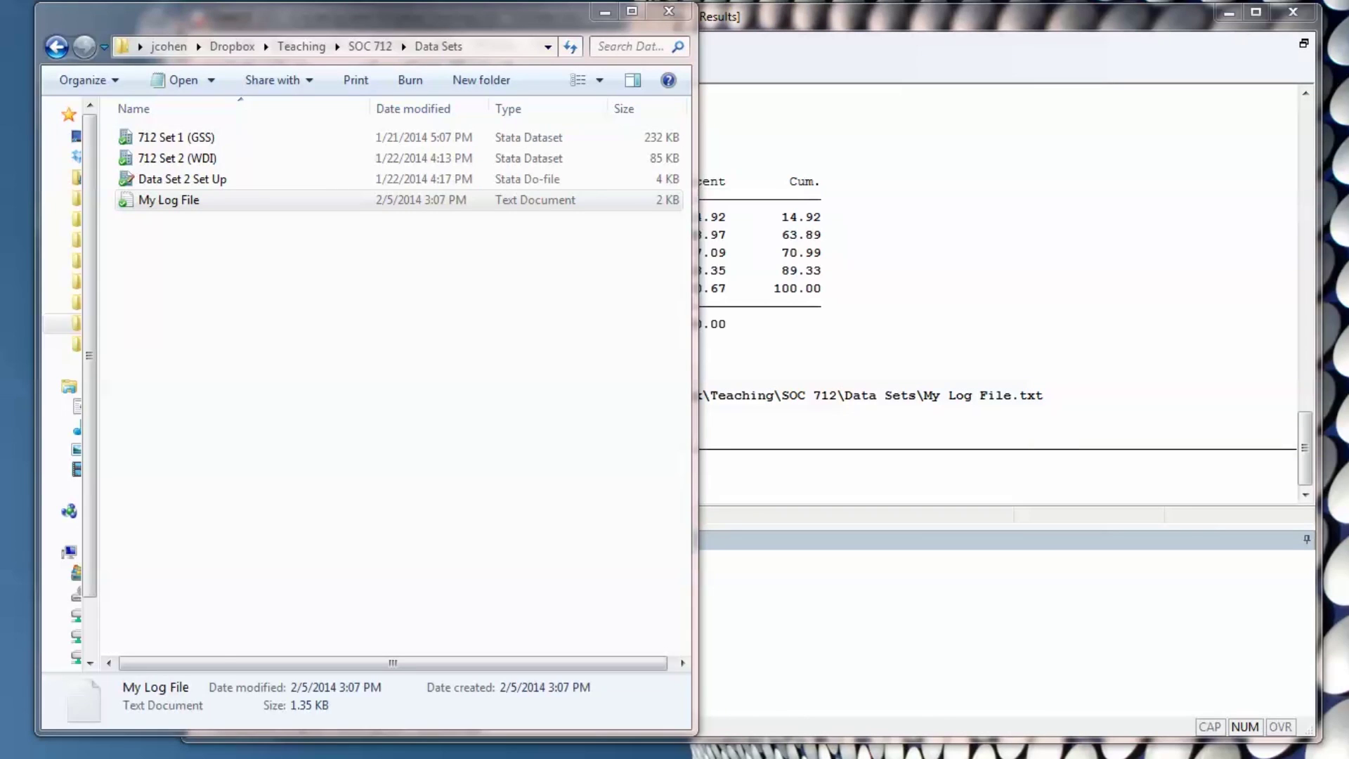
click(836, 371)
Step: Reopen My Log File.txt as a text log in append mode and tabulate padeg
click(566, 577)
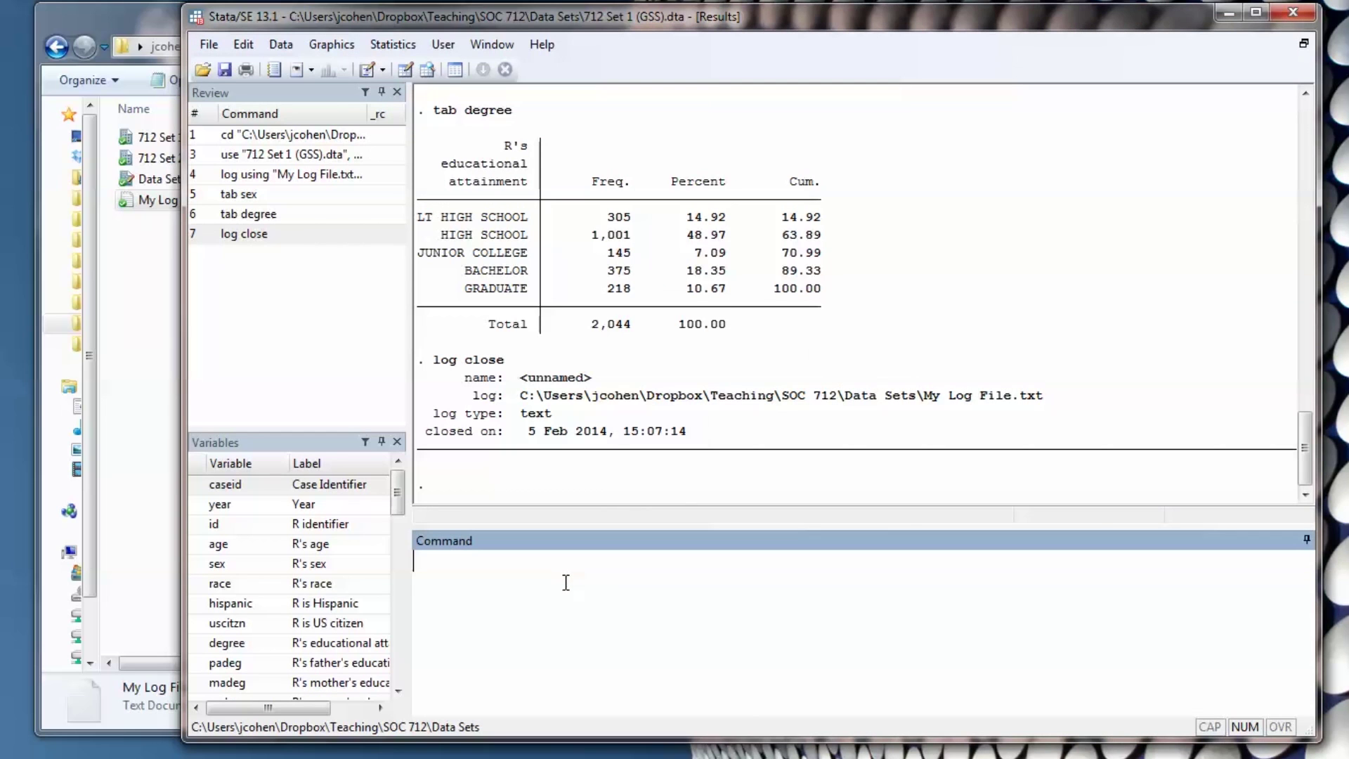
text(log using "M)
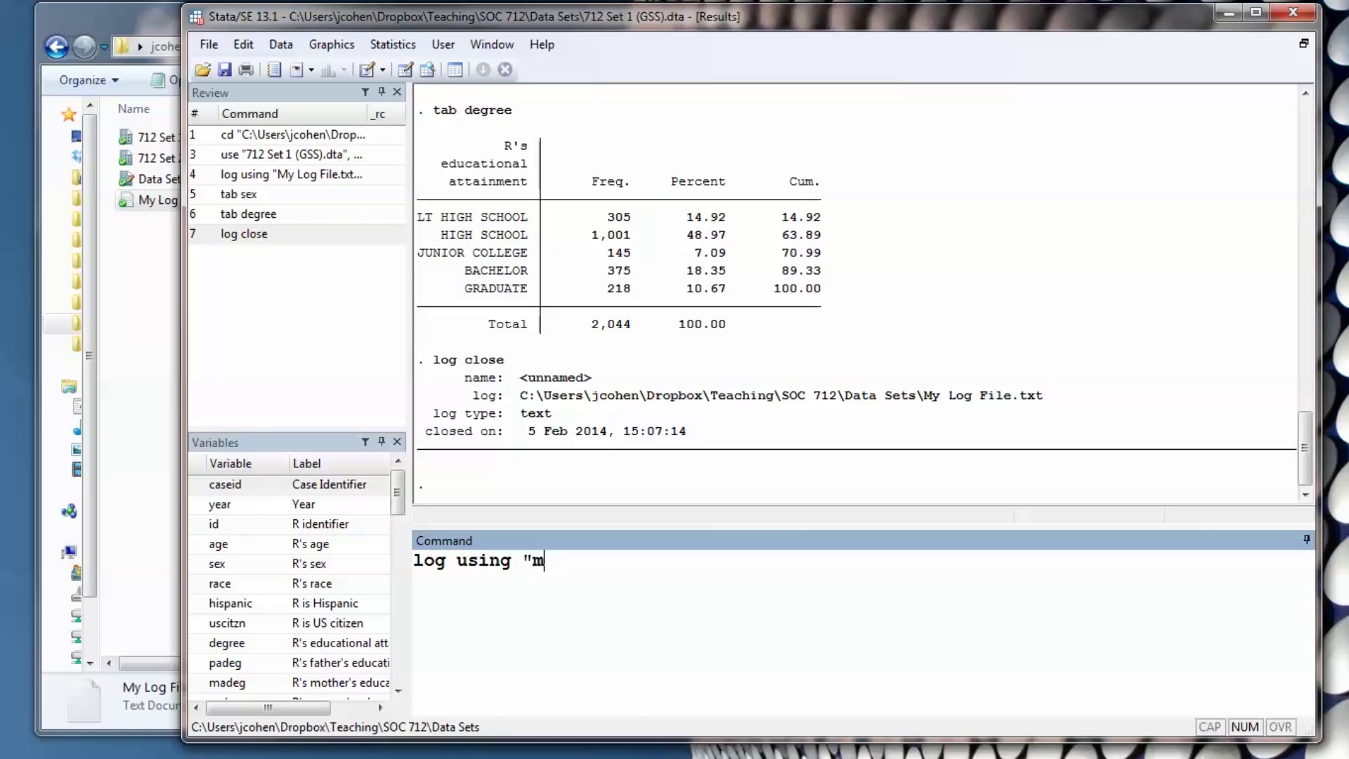
text(y Log File)
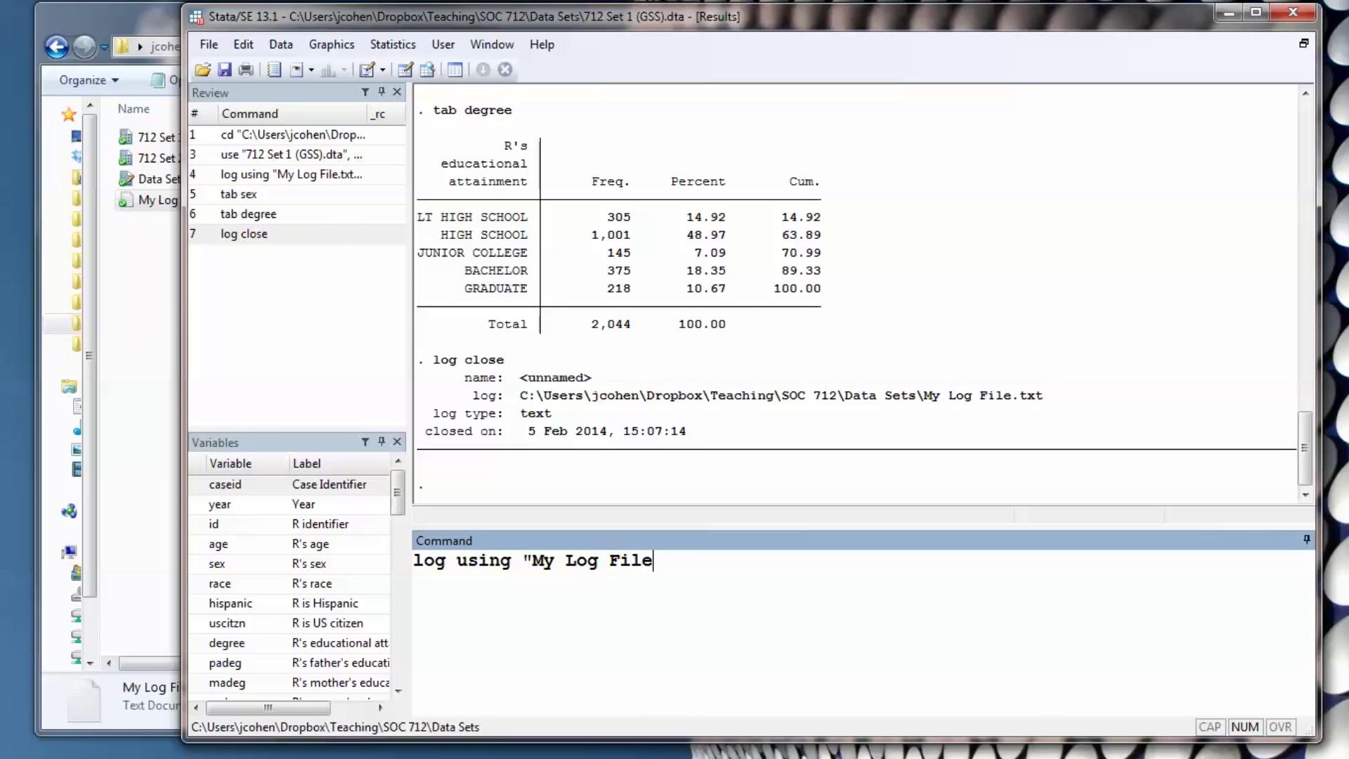
text(.txt", text append)
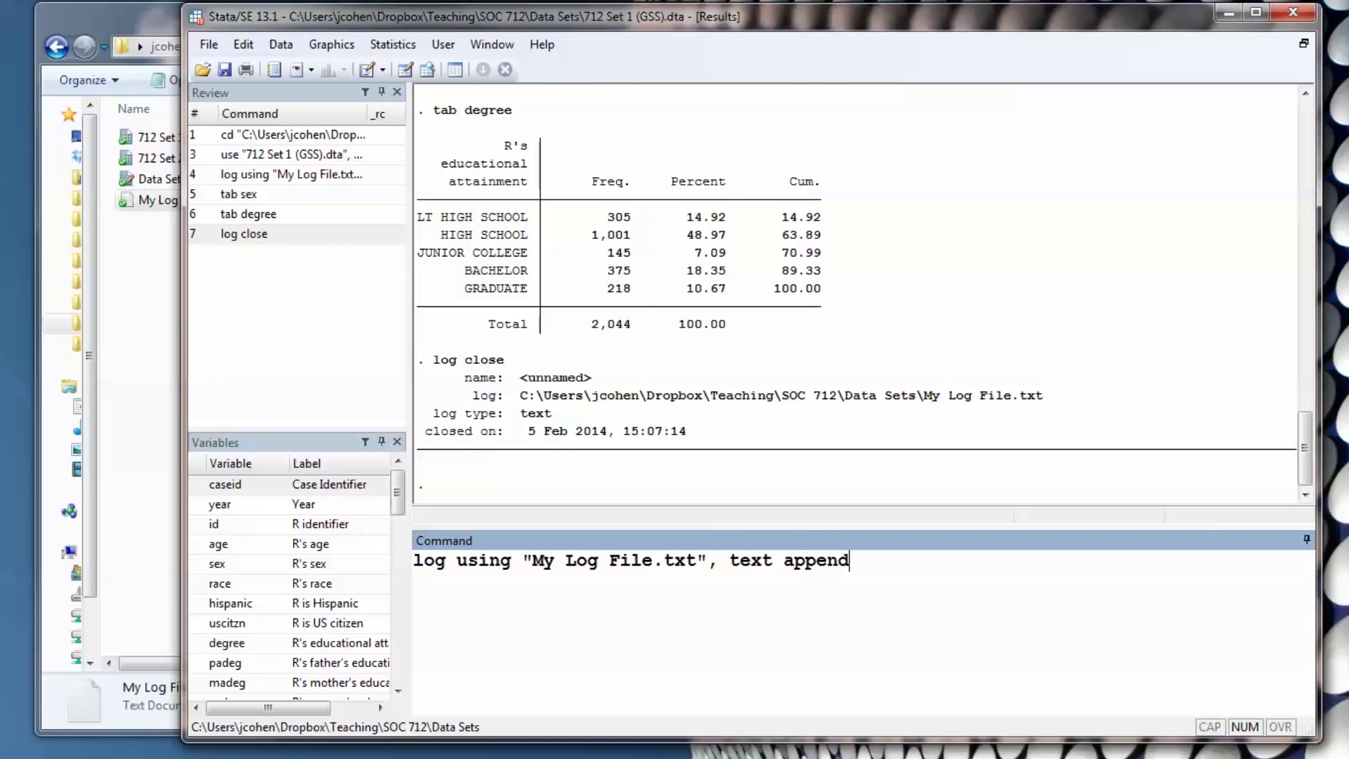
key(Return)
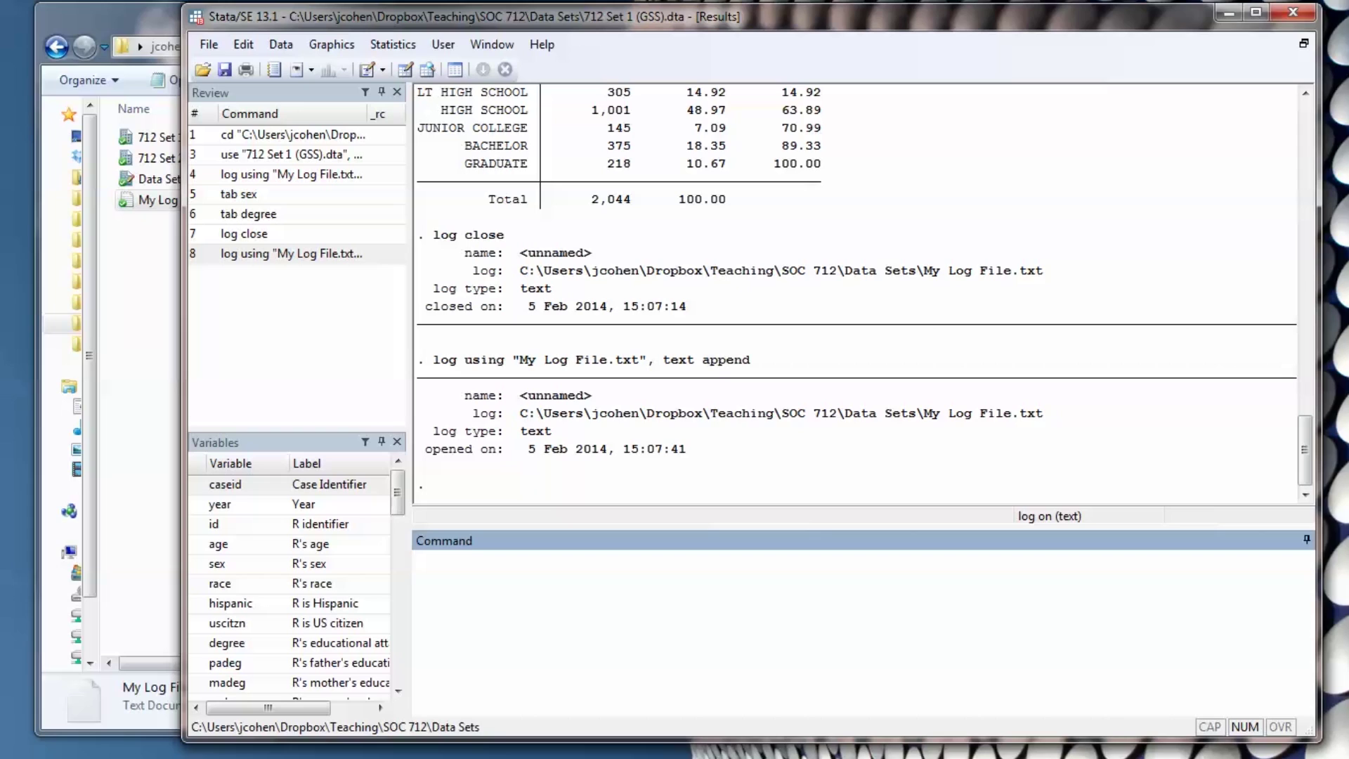
text(tab padeg)
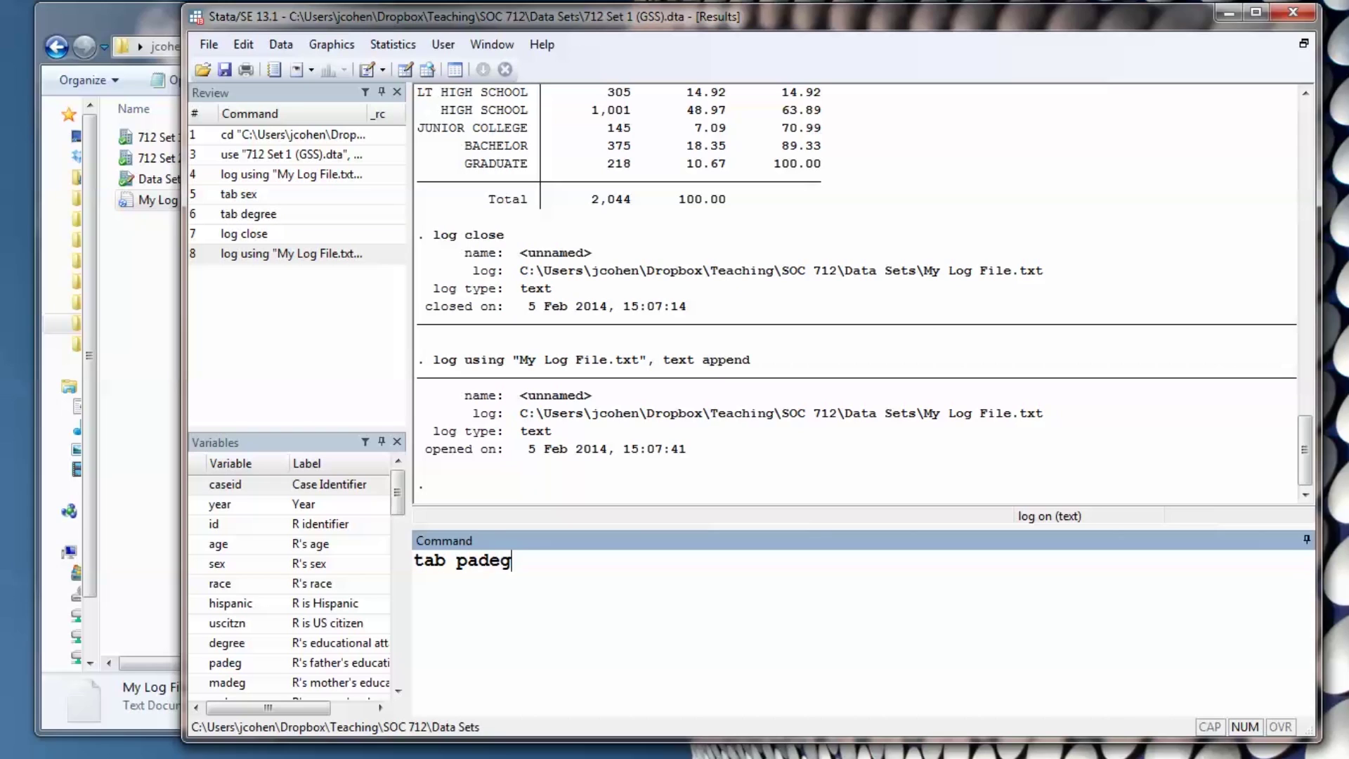
key(Return)
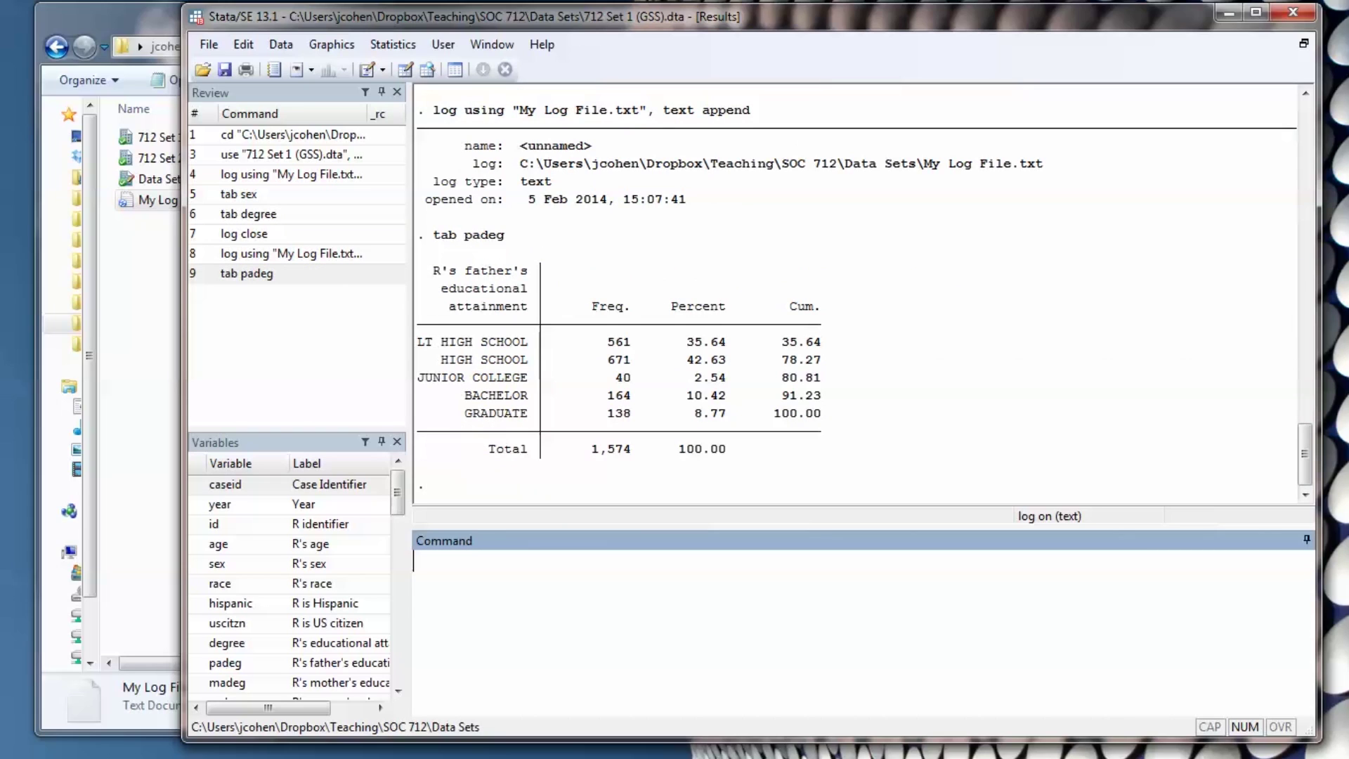
Step: Pause logging with log off, tabulate uscitzn, then resume with log on
text(log off)
key(Return)
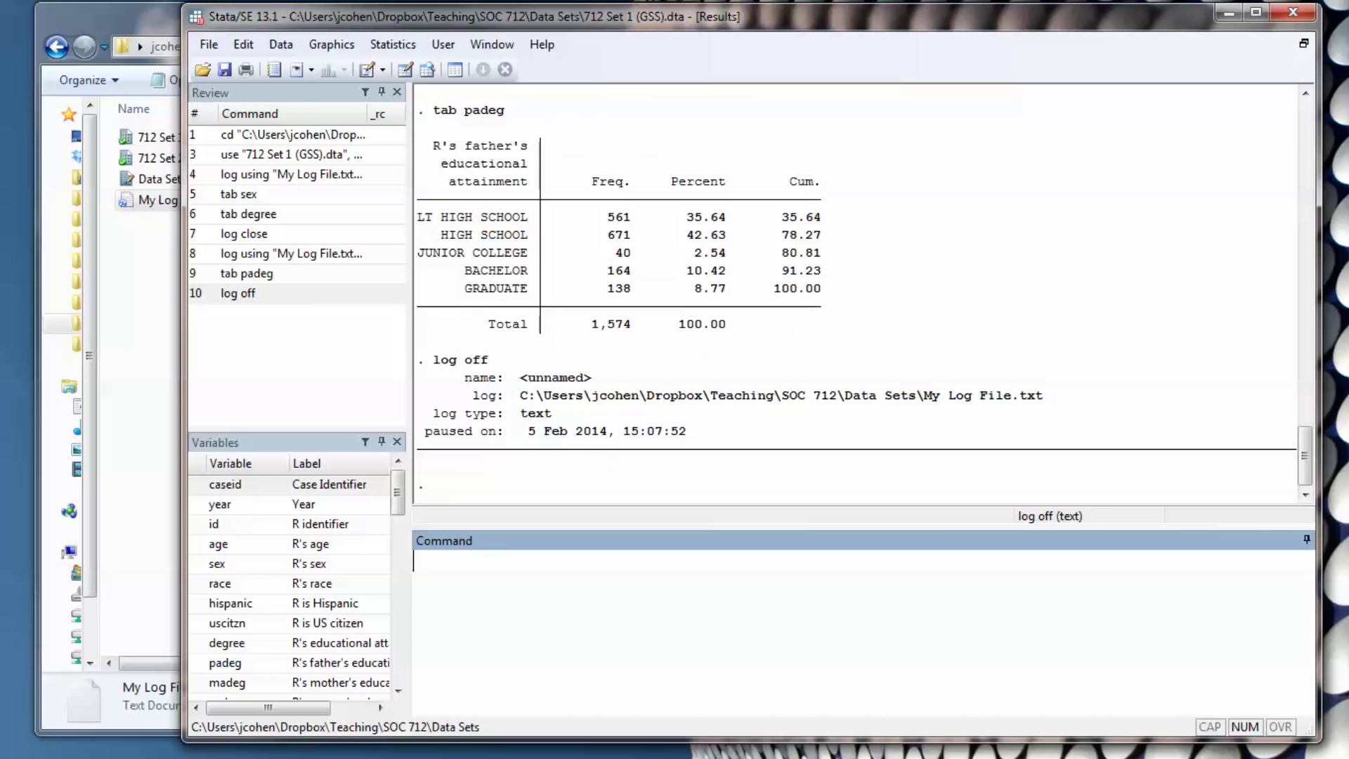
text(tab uscit)
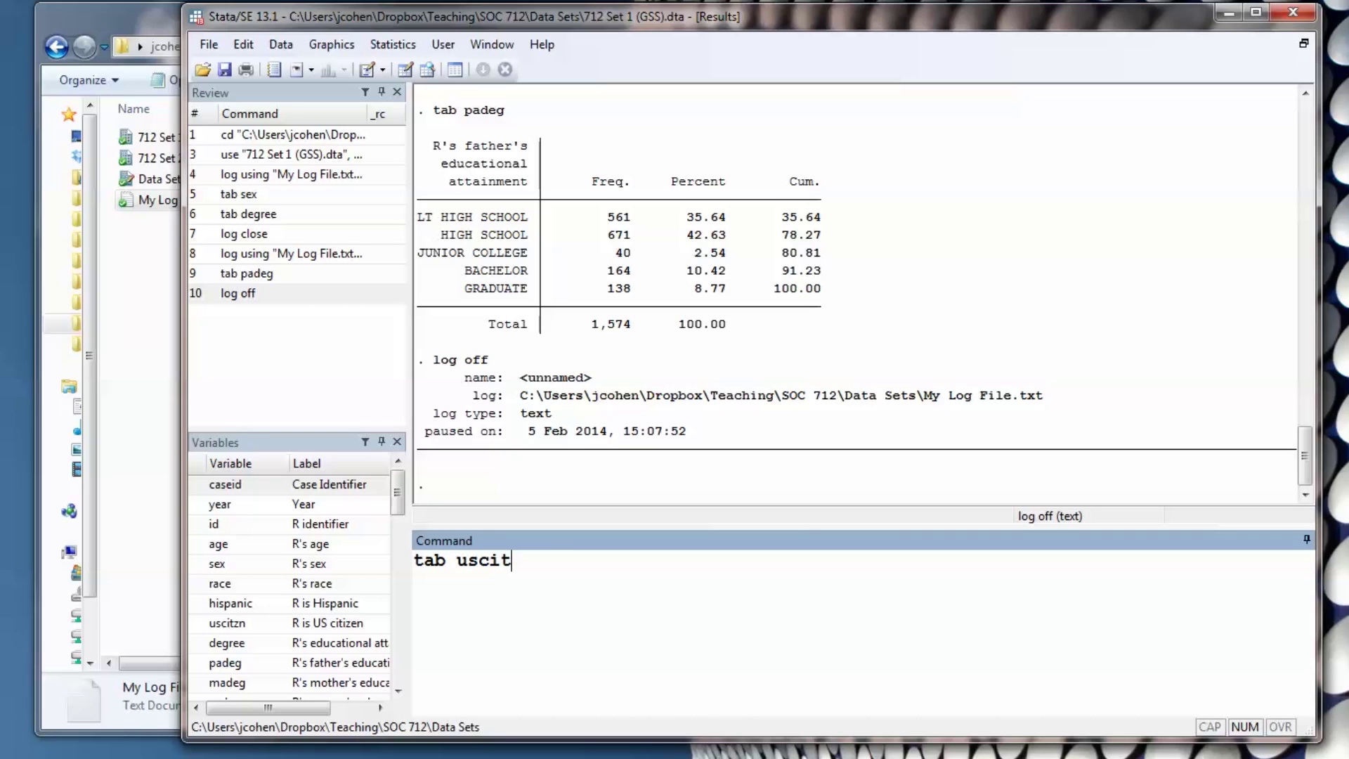
text(zn)
key(Return)
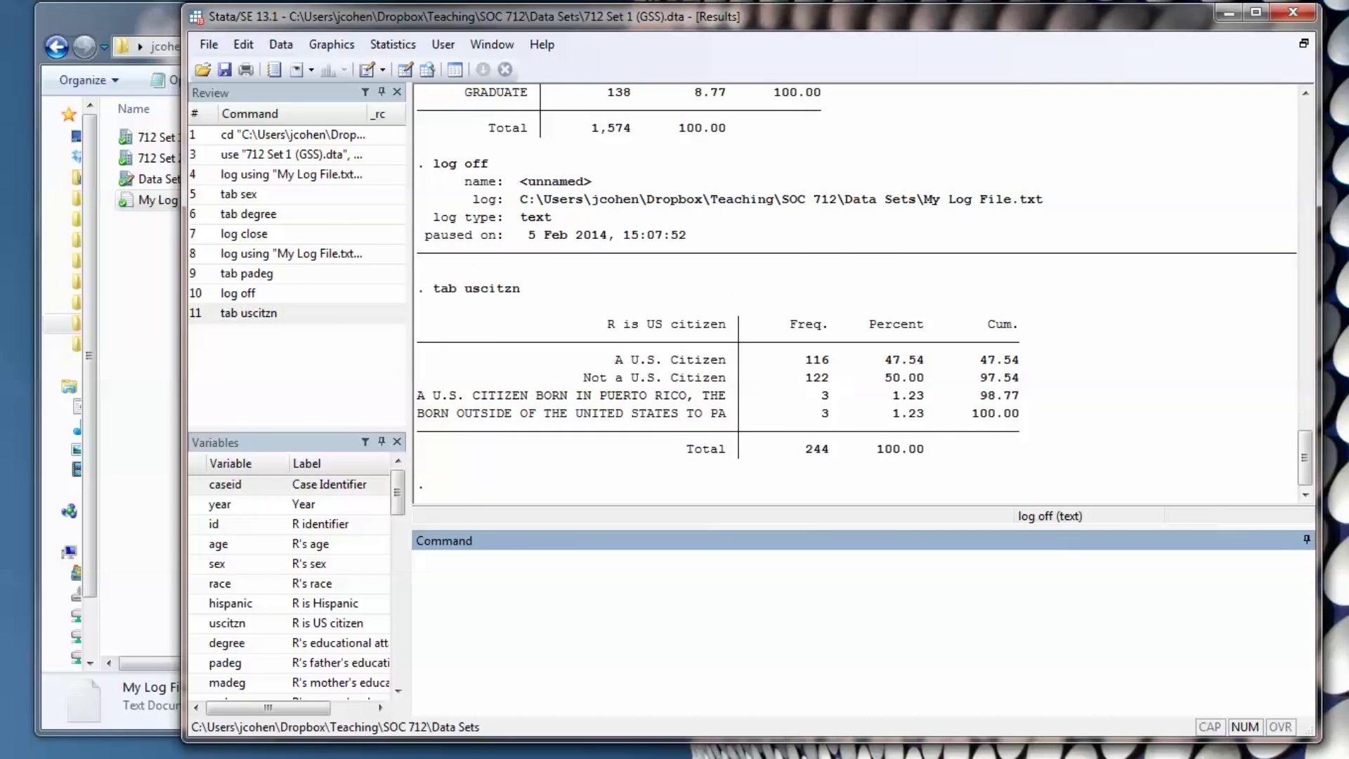
text(log on)
key(Return)
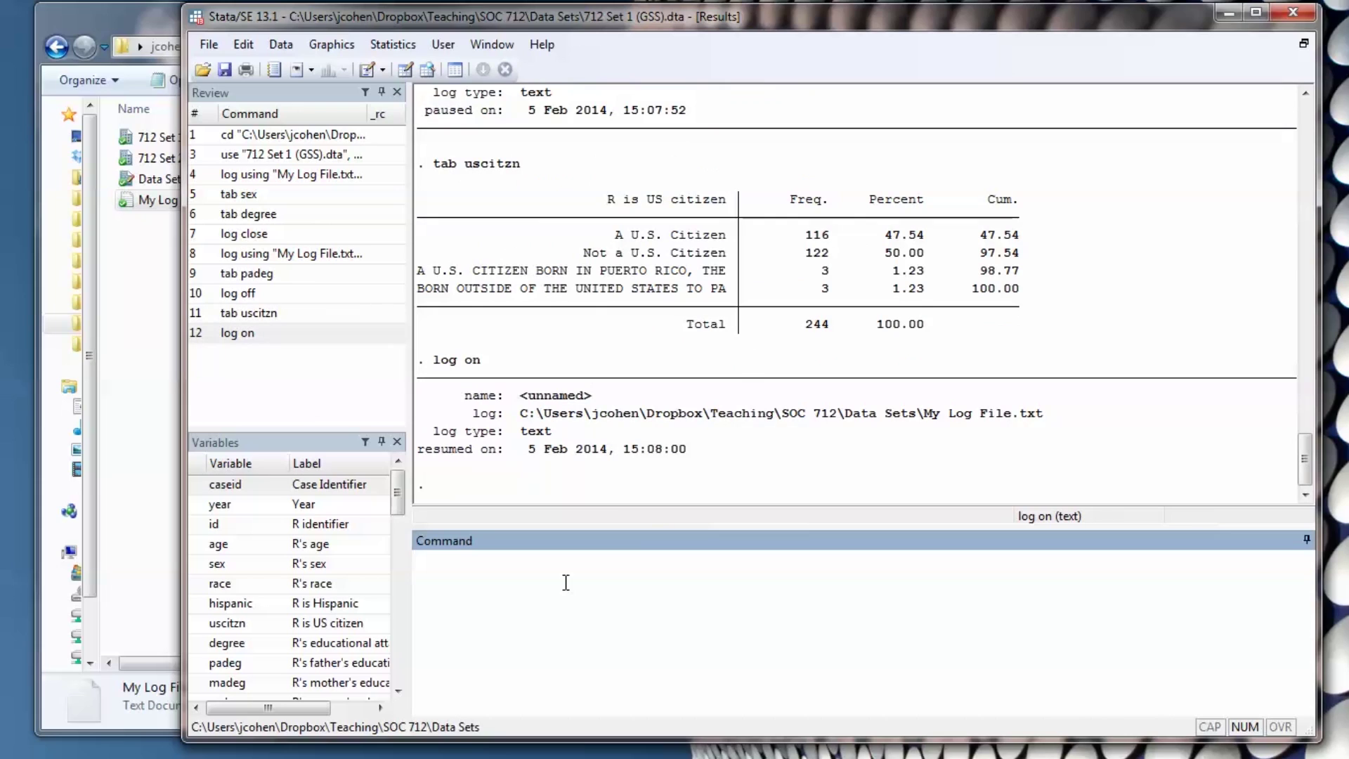
Step: Tabulate madeg and close the log
text(tab madeg)
key(Return)
text(lo)
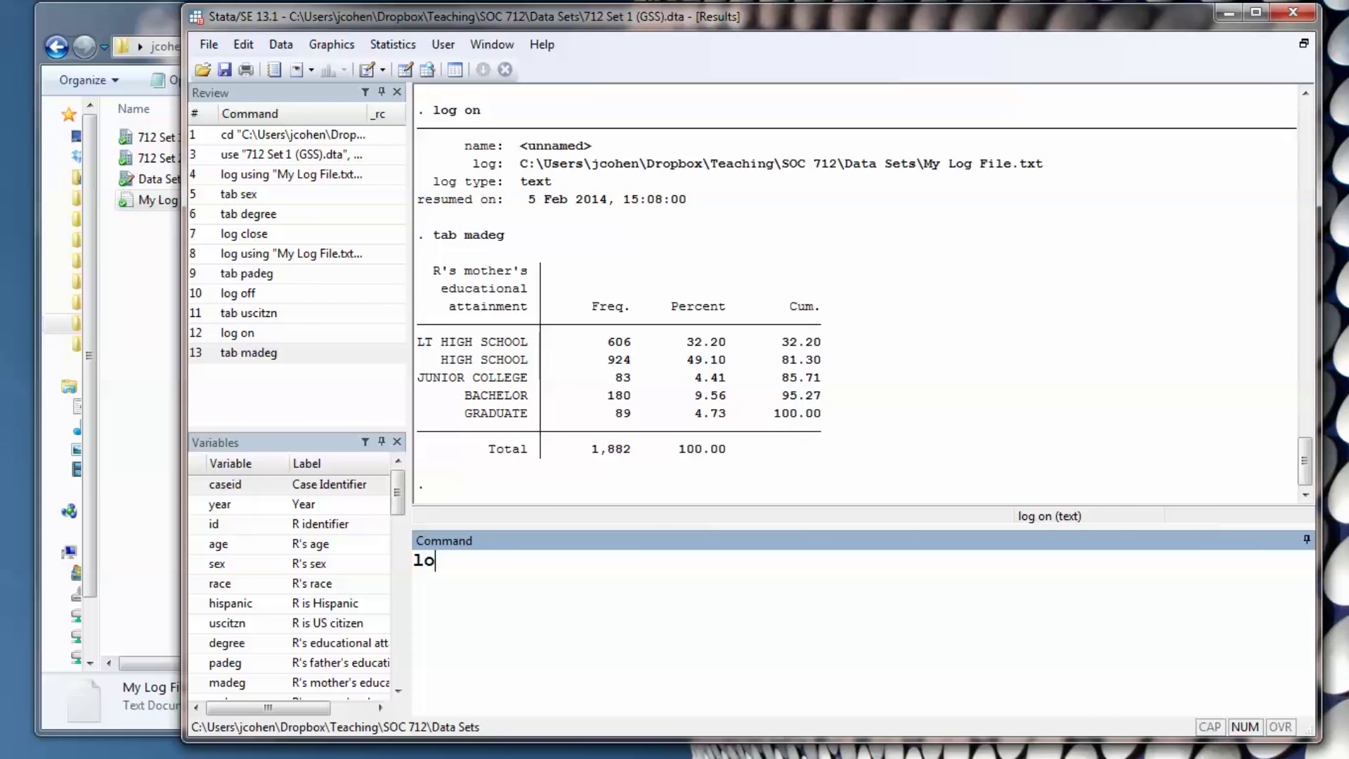
text(g o)
key(BackSpace)
text(close)
key(Return)
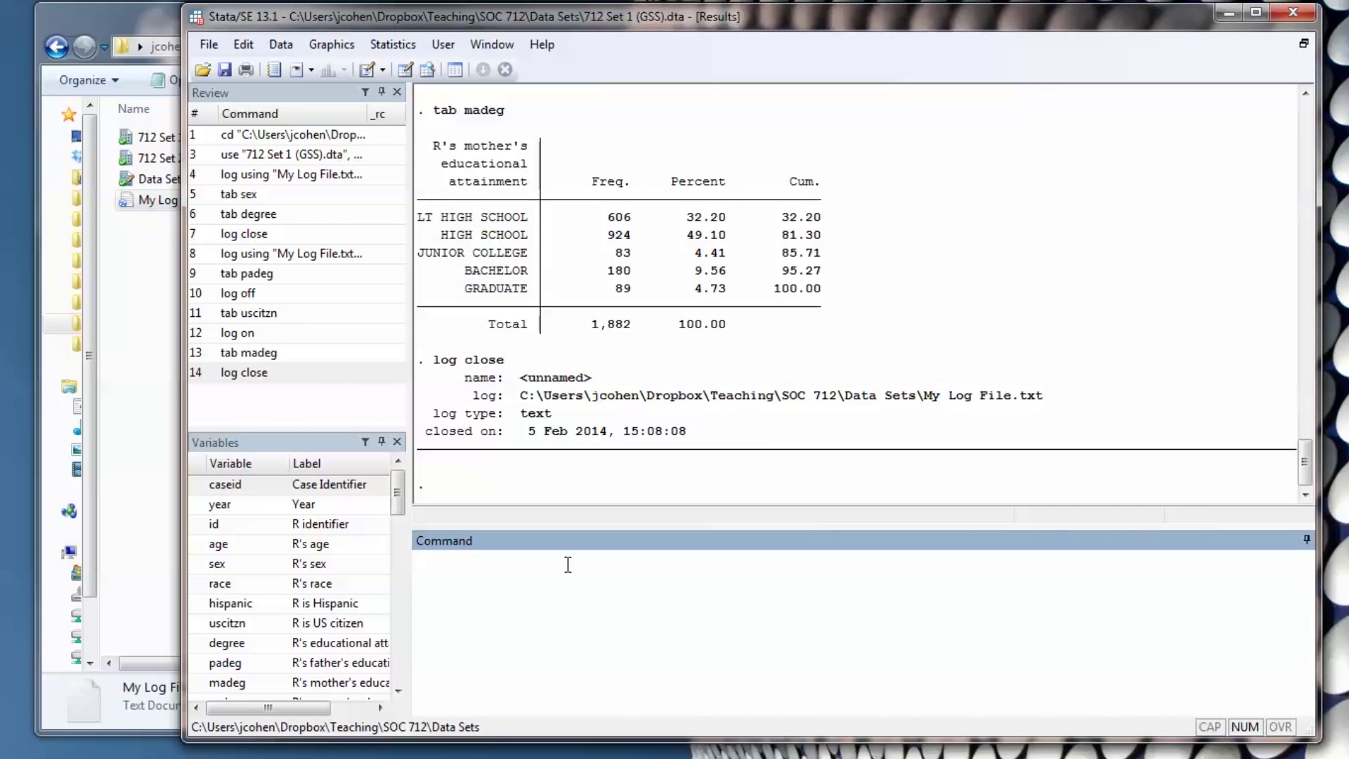
Step: Open My Log File from the Data Sets folder in Notepad and scroll down to the appended padeg table
click(151, 364)
click(213, 199)
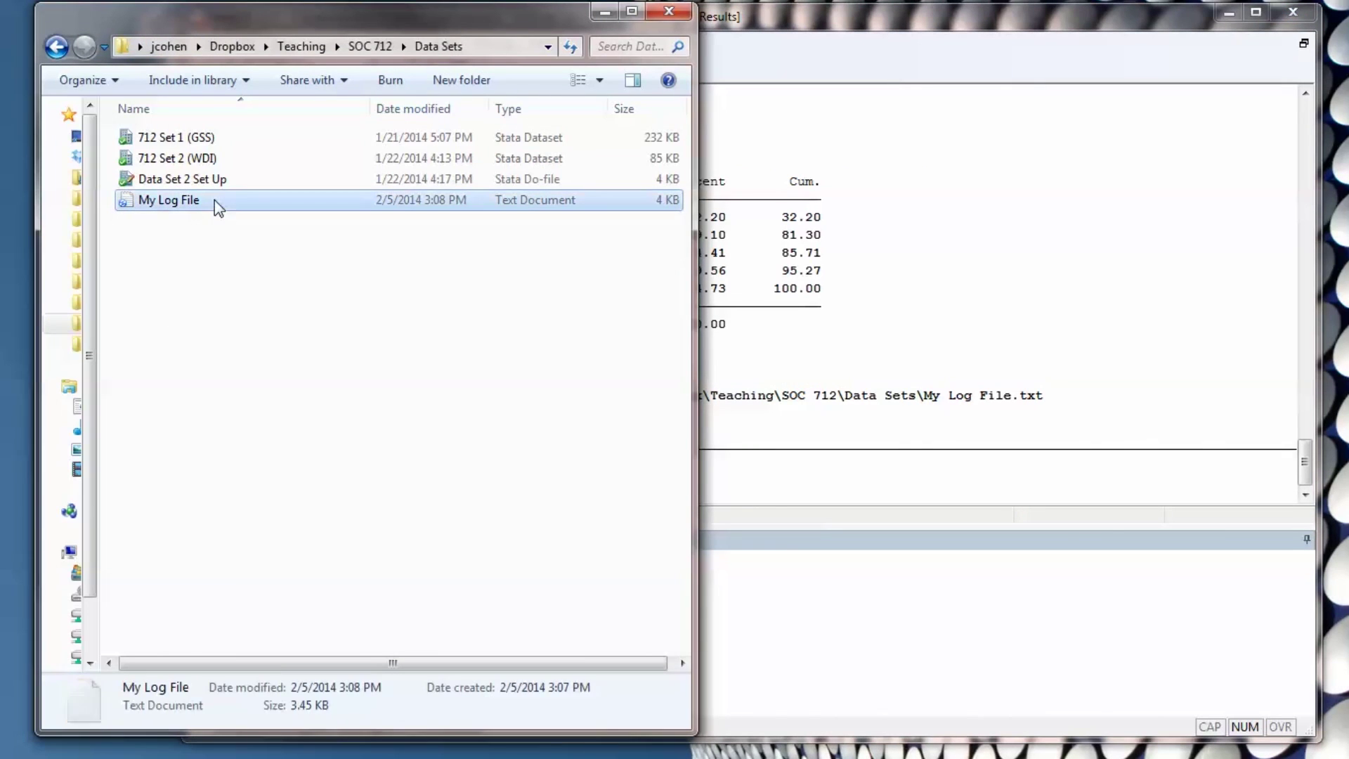
key(Return)
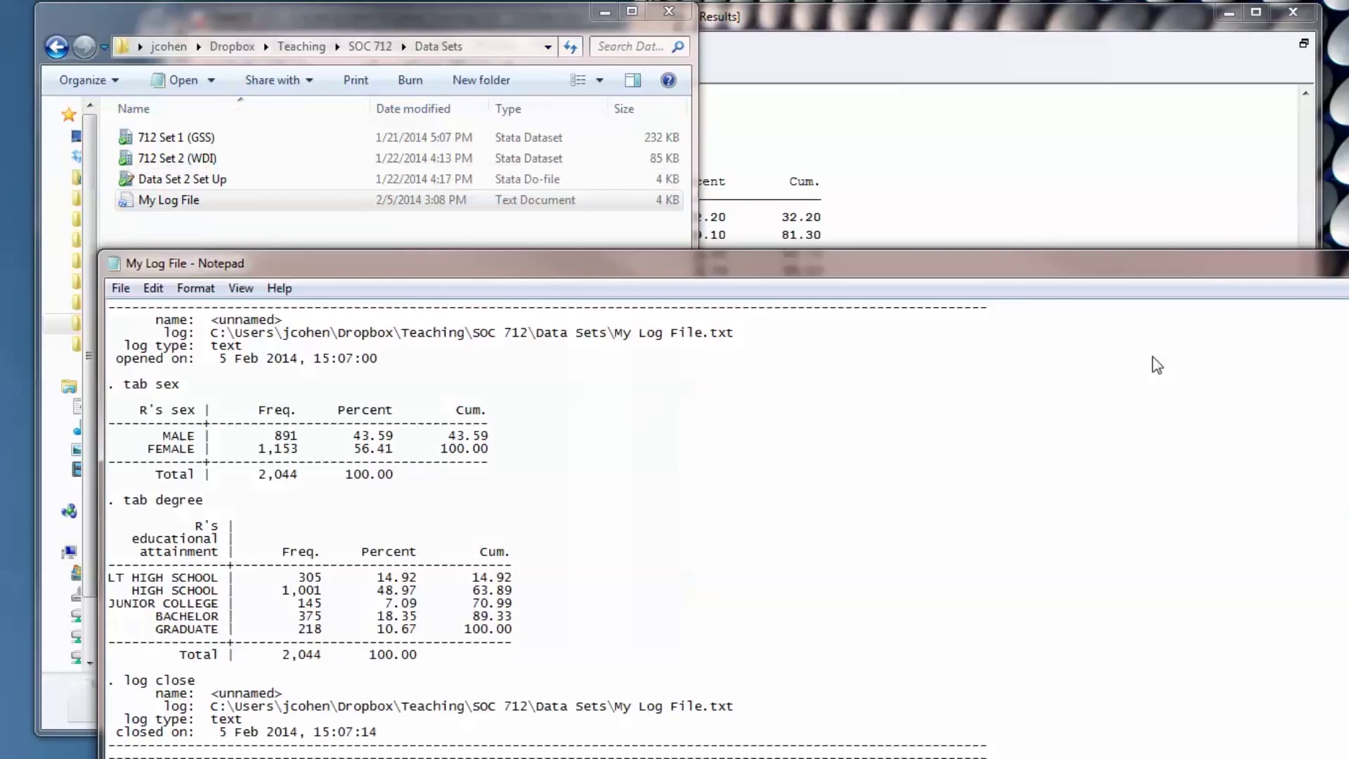
drag(692, 263, 832, 42)
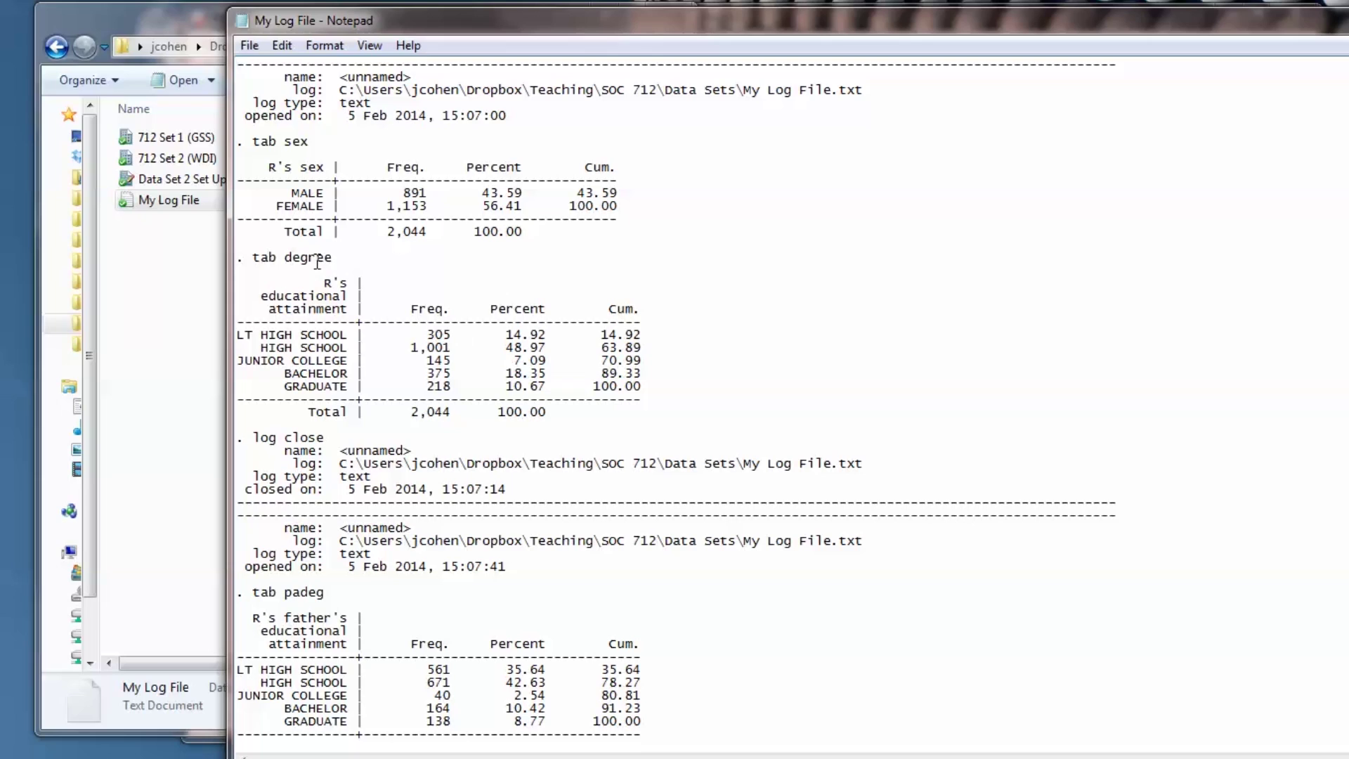
click(831, 433)
scroll(832, 440, down, 10)
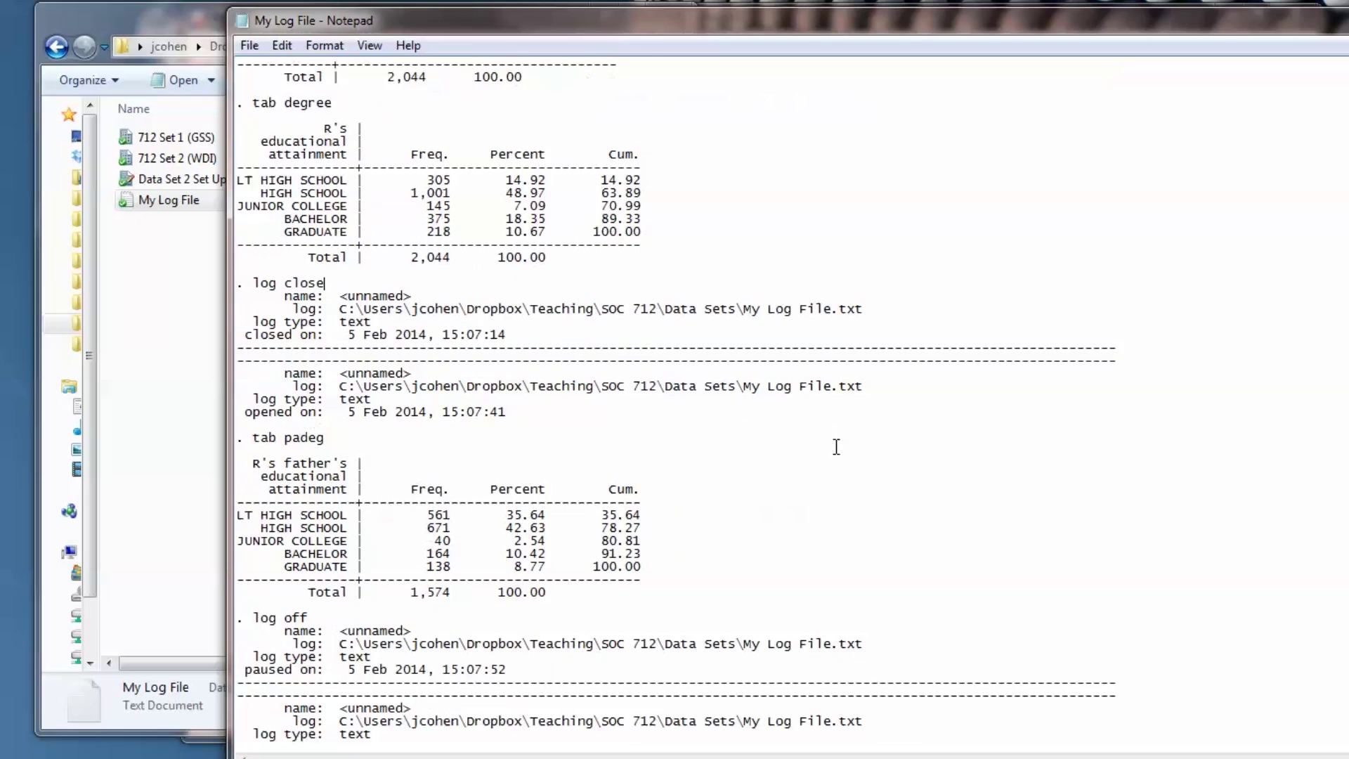